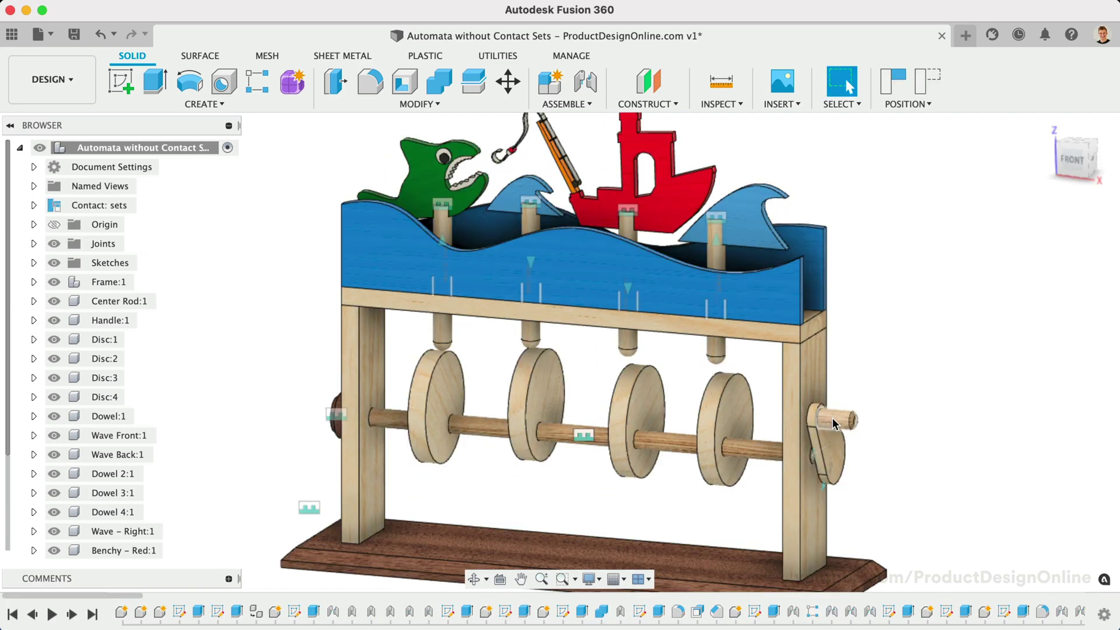
Drag the crank handle around to drive the discs, dowels, shark, boat and waves
{"action": "left_click_drag", "start_coordinate": [832, 417], "coordinate": [828, 540]}
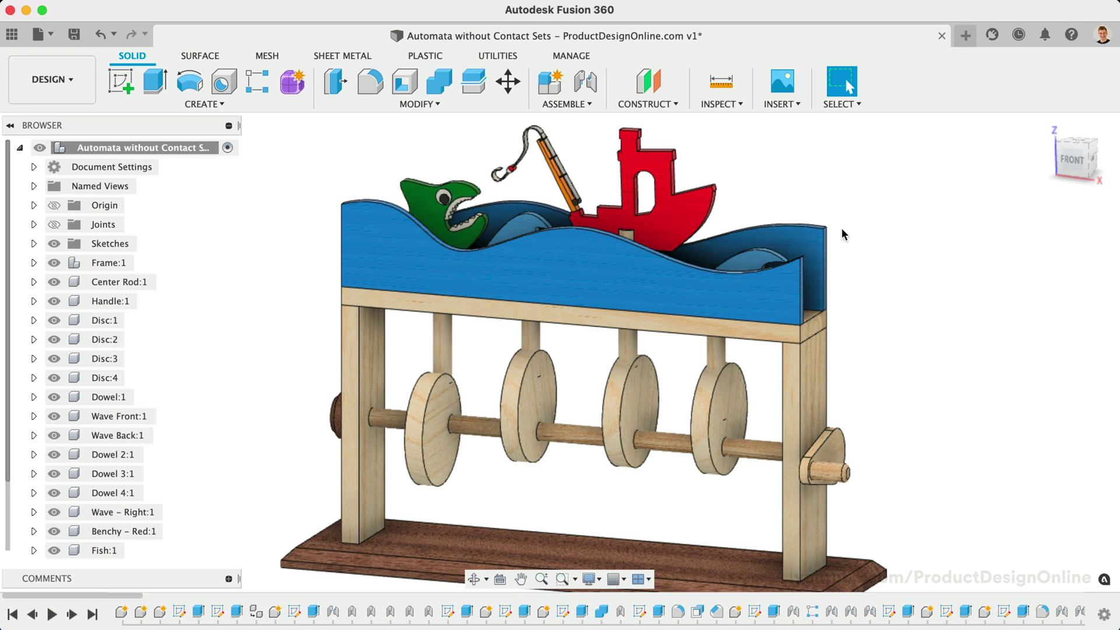
Enable contact sets and start a new contact set with Disc:1 and its dowel
{"action": "left_click", "coordinate": [589, 108]}
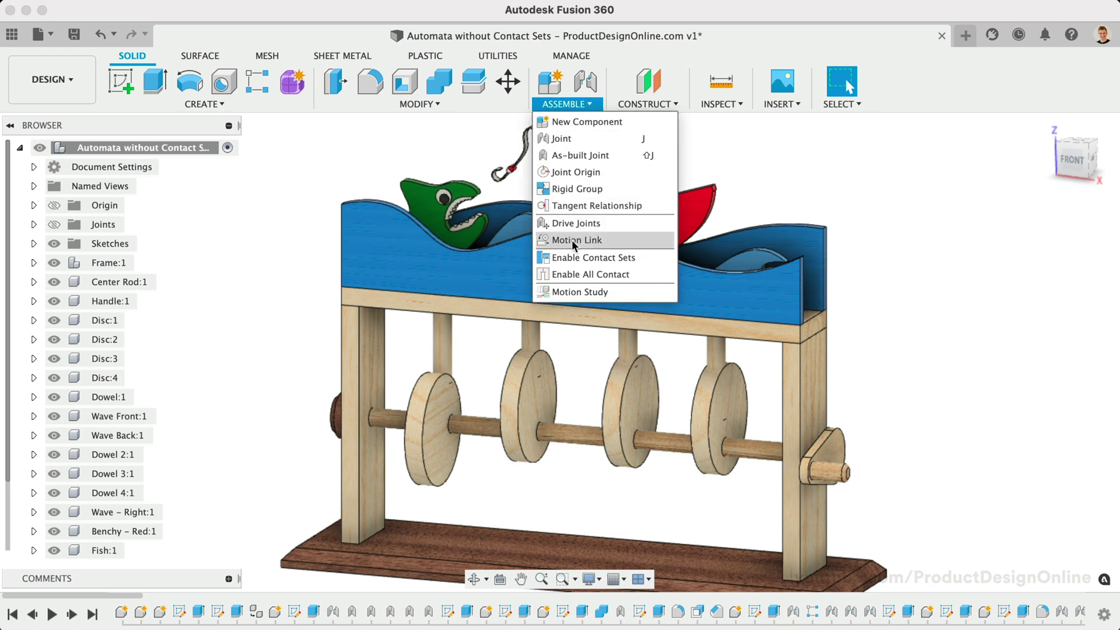
{"action": "left_click", "coordinate": [643, 258]}
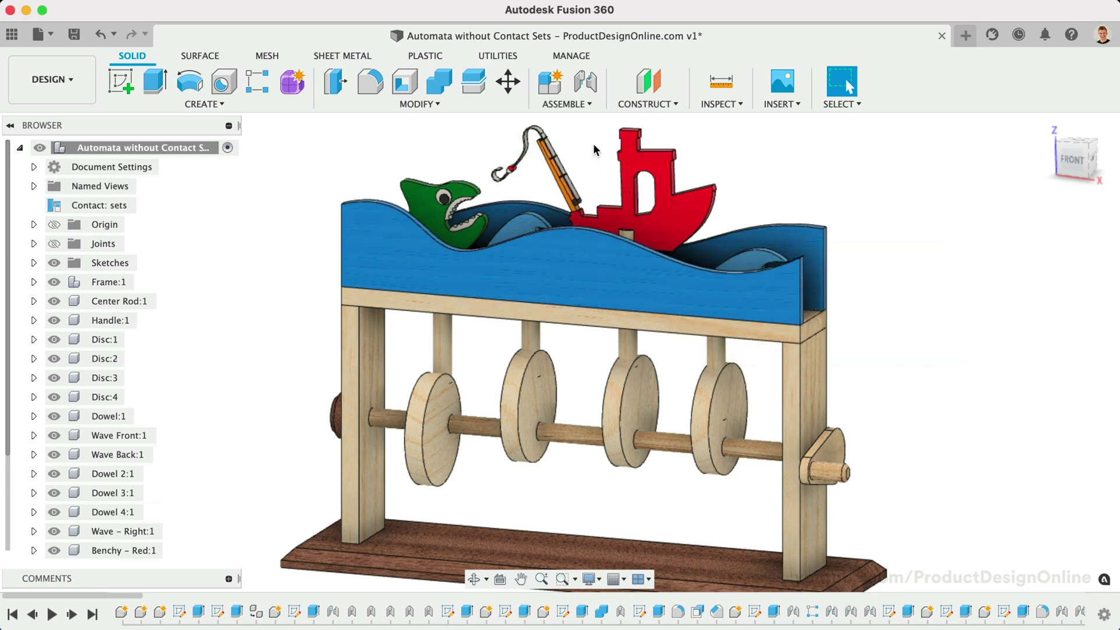
{"action": "left_click", "coordinate": [564, 103]}
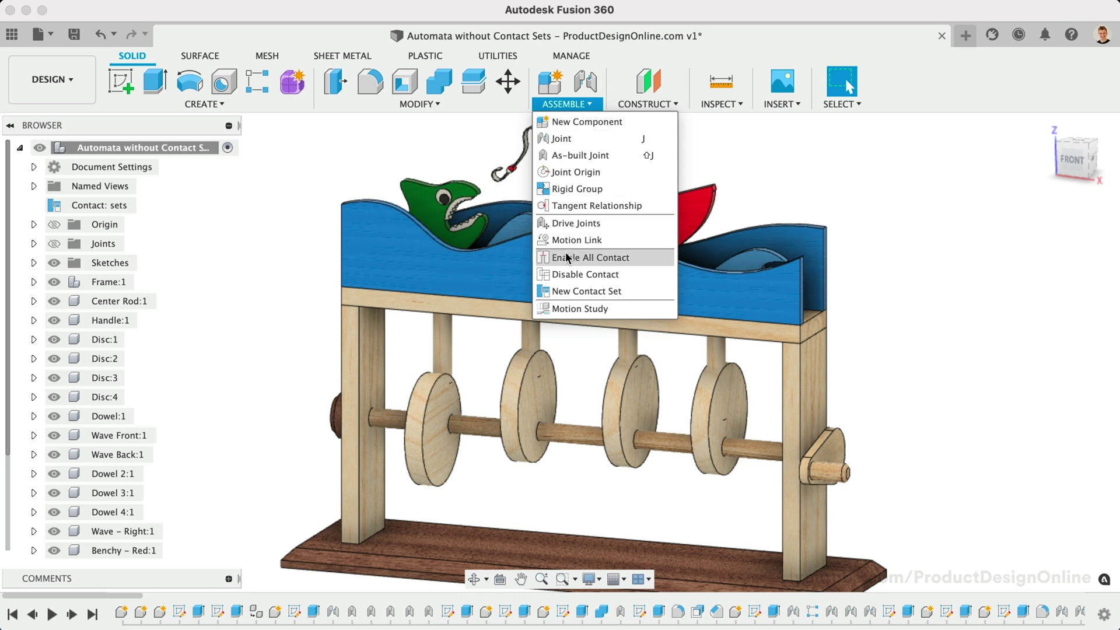
{"action": "left_click", "coordinate": [566, 291]}
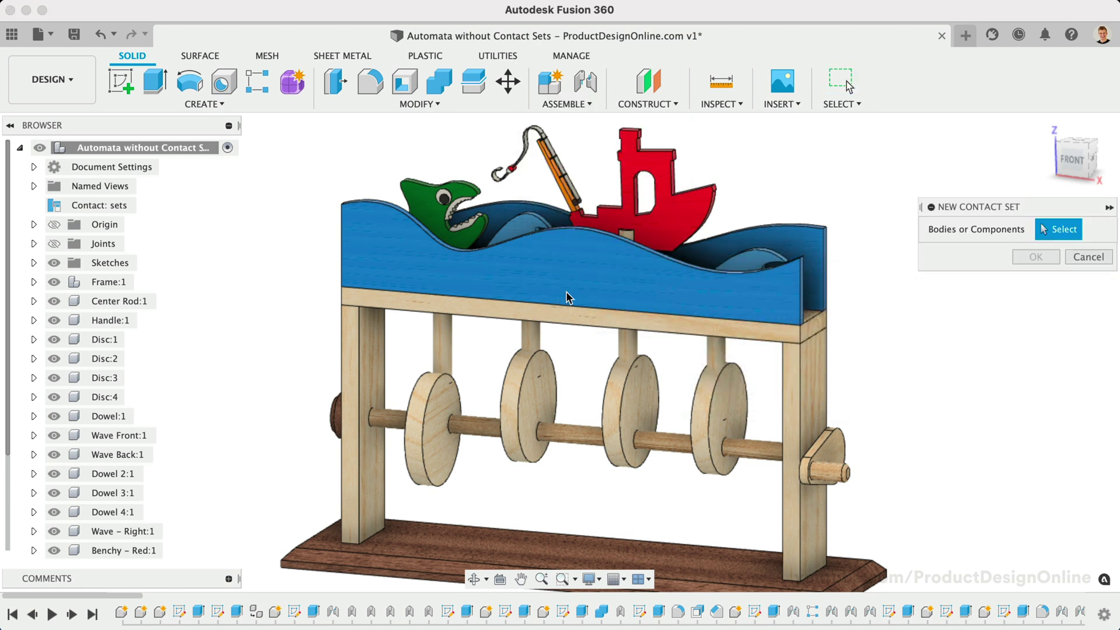
{"action": "left_click", "coordinate": [425, 394]}
{"action": "left_click", "coordinate": [442, 349]}
Add Discs 2–4 and their dowels, confirming the eight-body contact set
{"action": "left_click", "coordinate": [527, 350]}
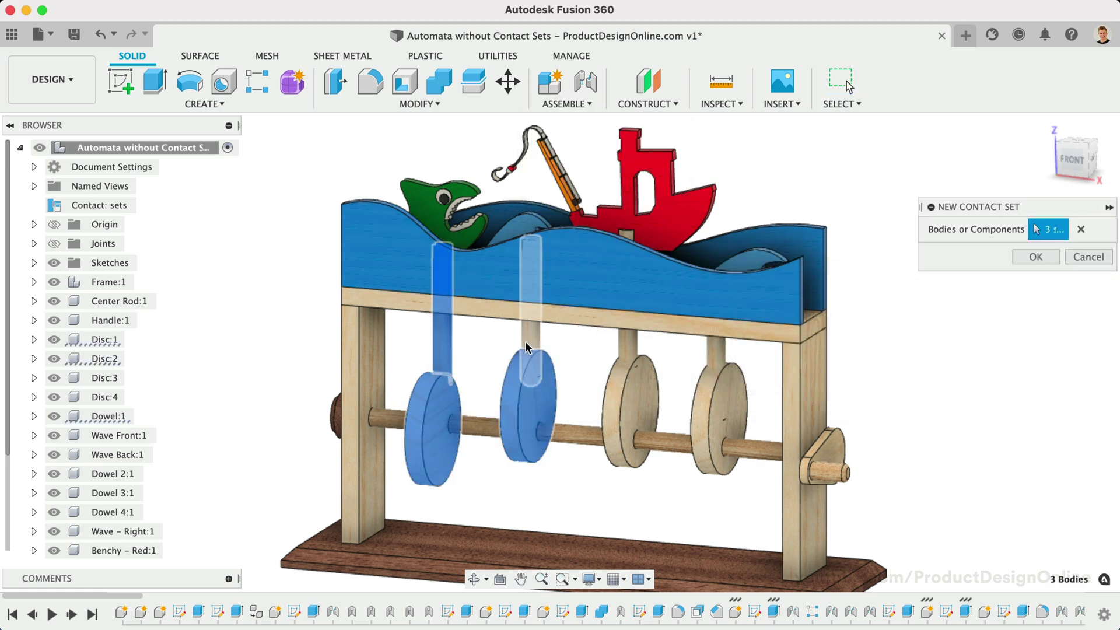
{"action": "left_click", "coordinate": [528, 343]}
{"action": "left_click", "coordinate": [628, 403]}
{"action": "left_click", "coordinate": [628, 348]}
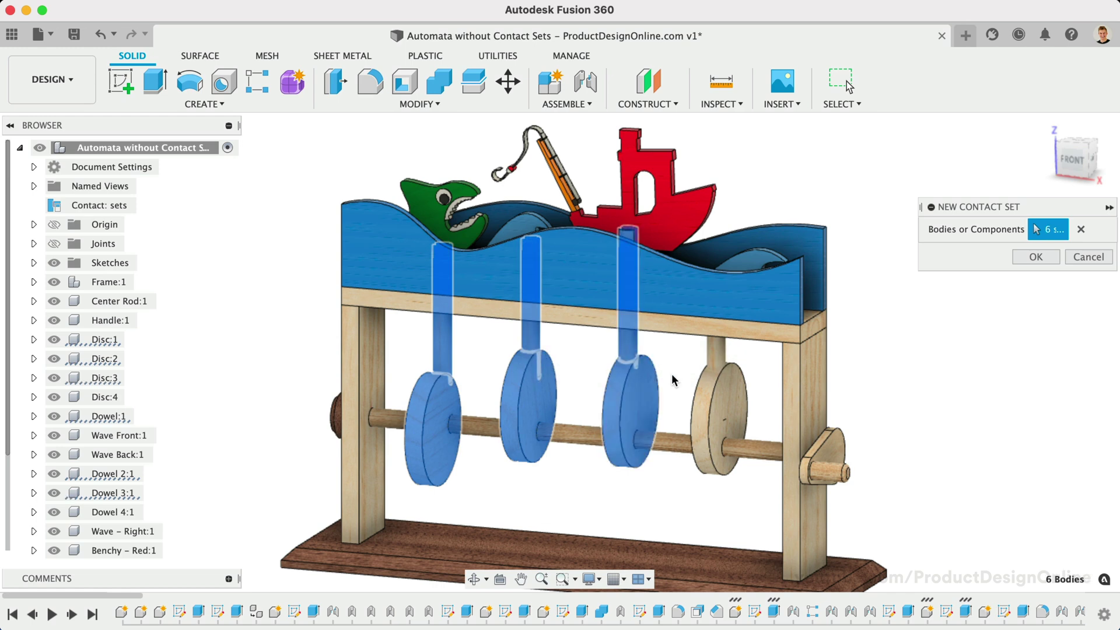
{"action": "left_click", "coordinate": [697, 395]}
{"action": "left_click", "coordinate": [716, 361]}
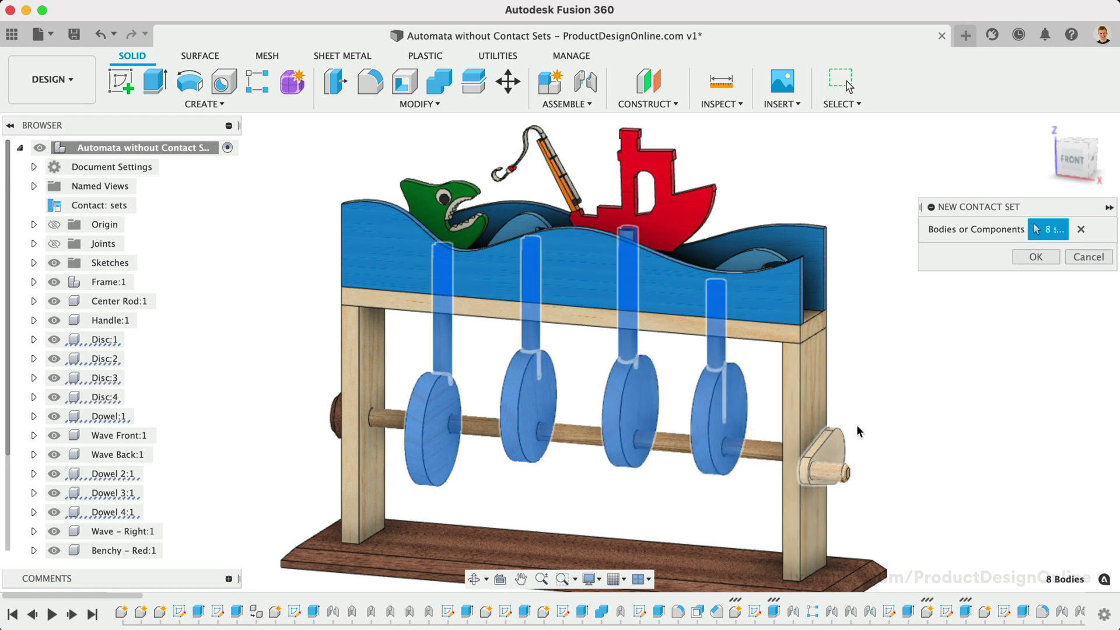
{"action": "left_click", "coordinate": [1030, 258]}
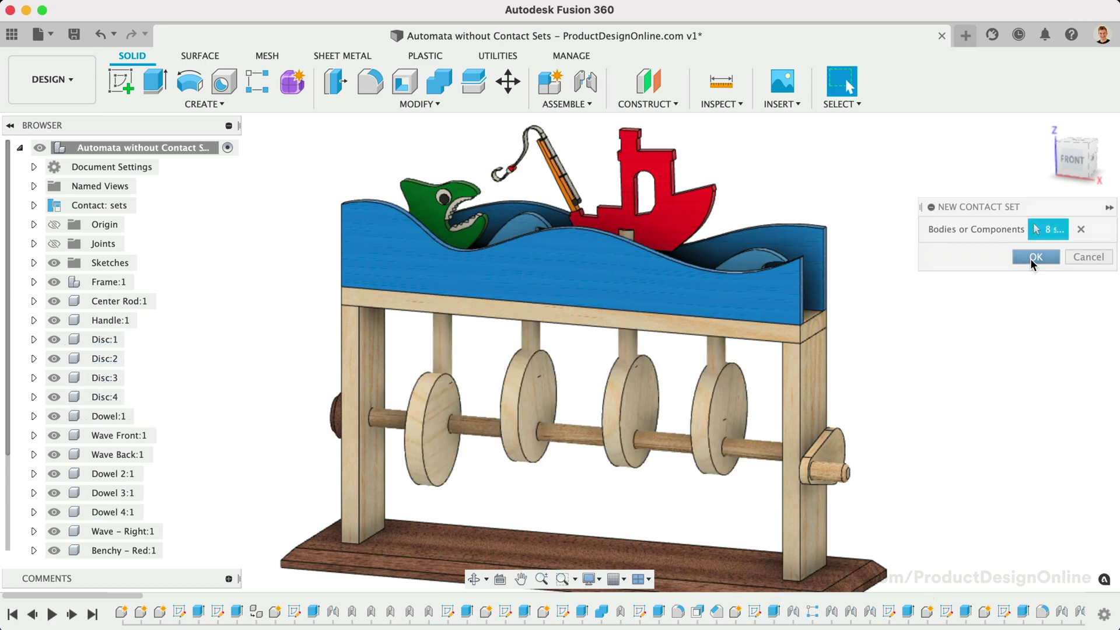
Turn the crank and drag the shark's dowel to test the contact set
{"action": "left_click_drag", "start_coordinate": [820, 471], "coordinate": [823, 374]}
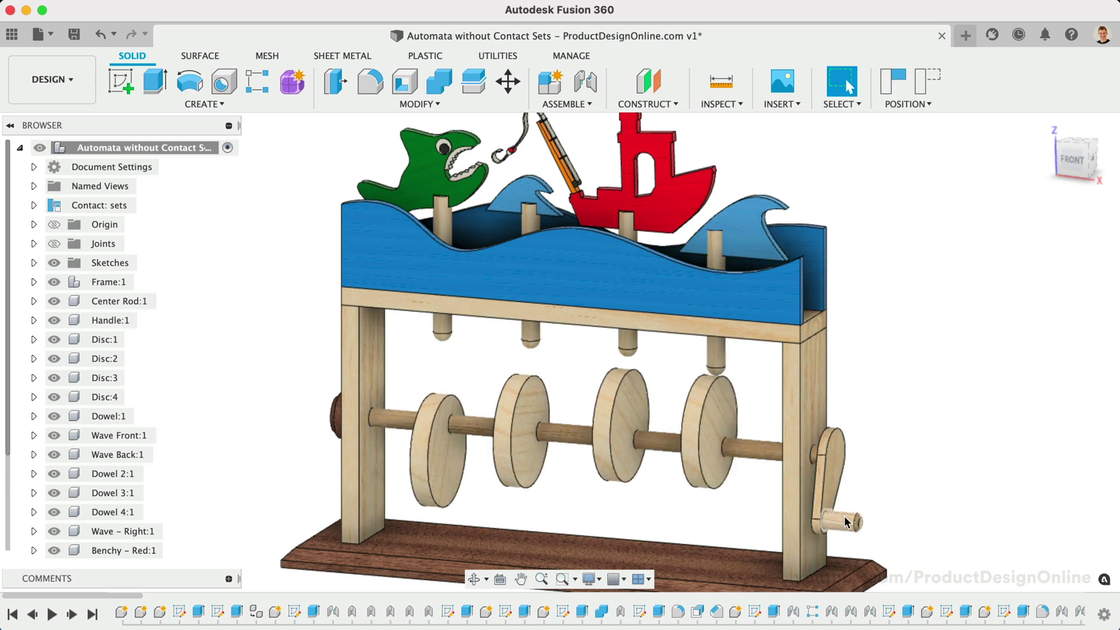
{"action": "left_click_drag", "start_coordinate": [845, 515], "coordinate": [892, 379]}
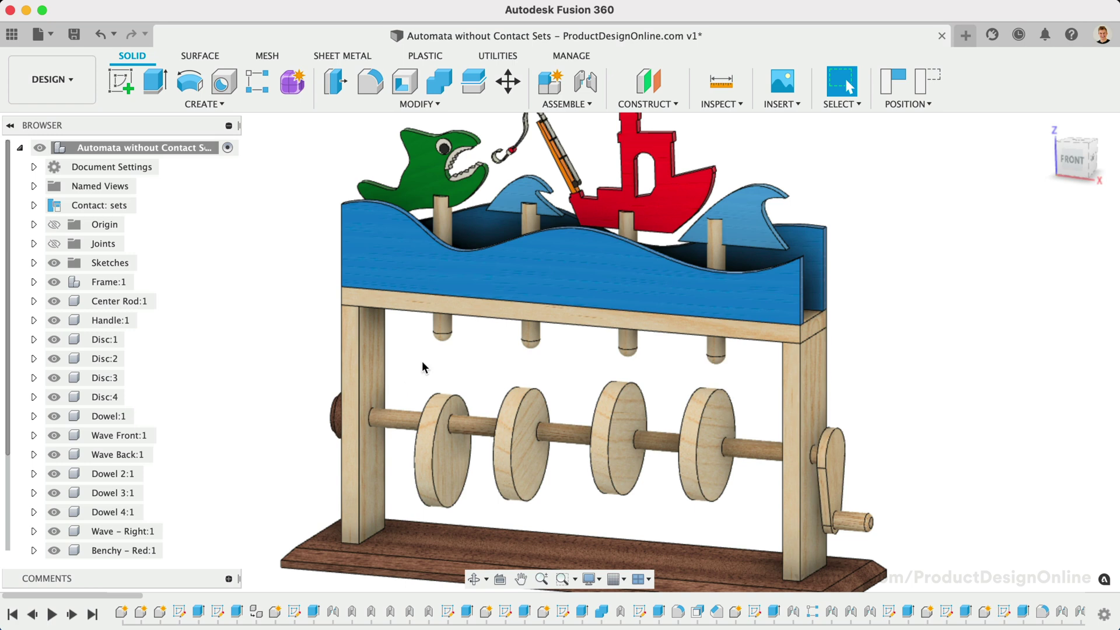
{"action": "left_click_drag", "start_coordinate": [442, 336], "coordinate": [446, 378]}
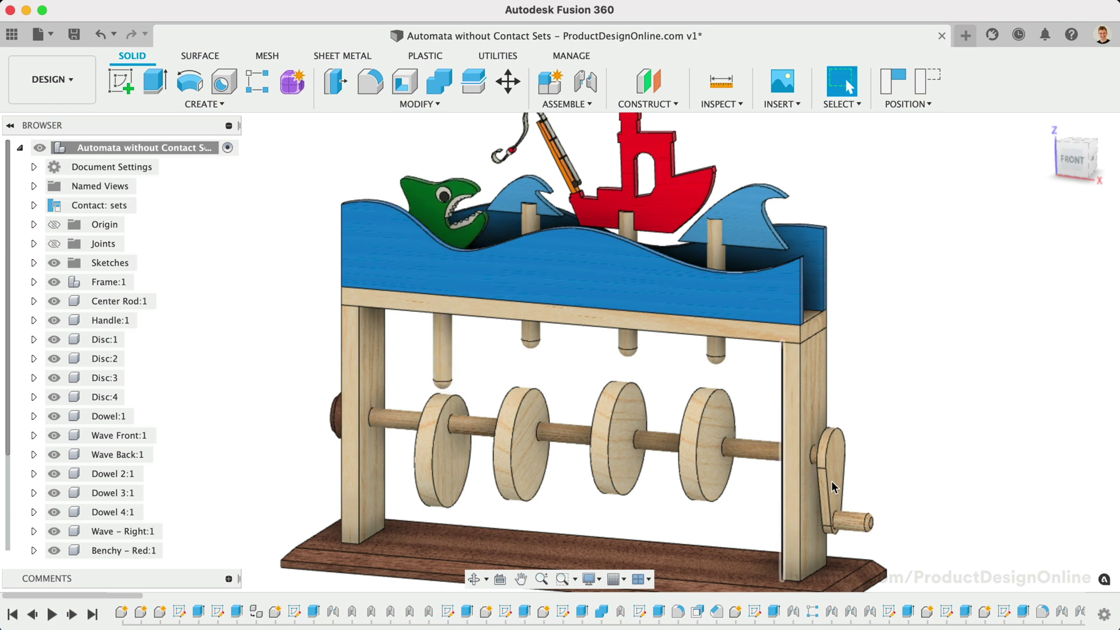
{"action": "mouse_move", "coordinate": [831, 487]}
{"action": "left_mouse_down"}
{"action": "mouse_move", "coordinate": [814, 506]}
{"action": "mouse_move", "coordinate": [811, 483]}
{"action": "left_mouse_up"}
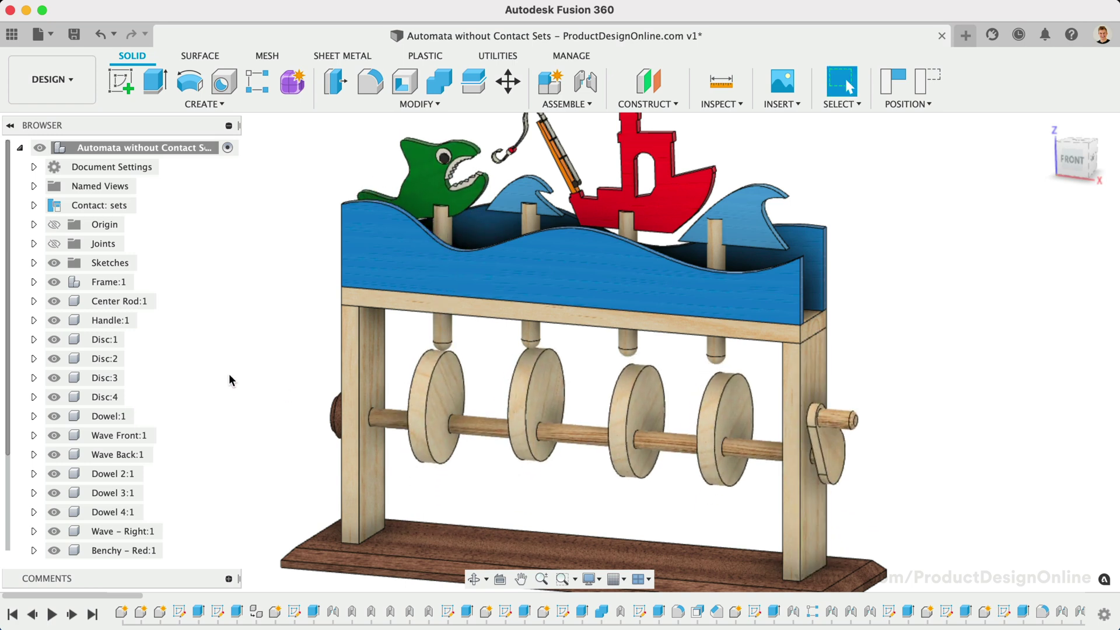
Give the shark dowel's slider joint a -15 mm rest position, then turn the crank to check it
{"action": "left_click", "coordinate": [54, 243]}
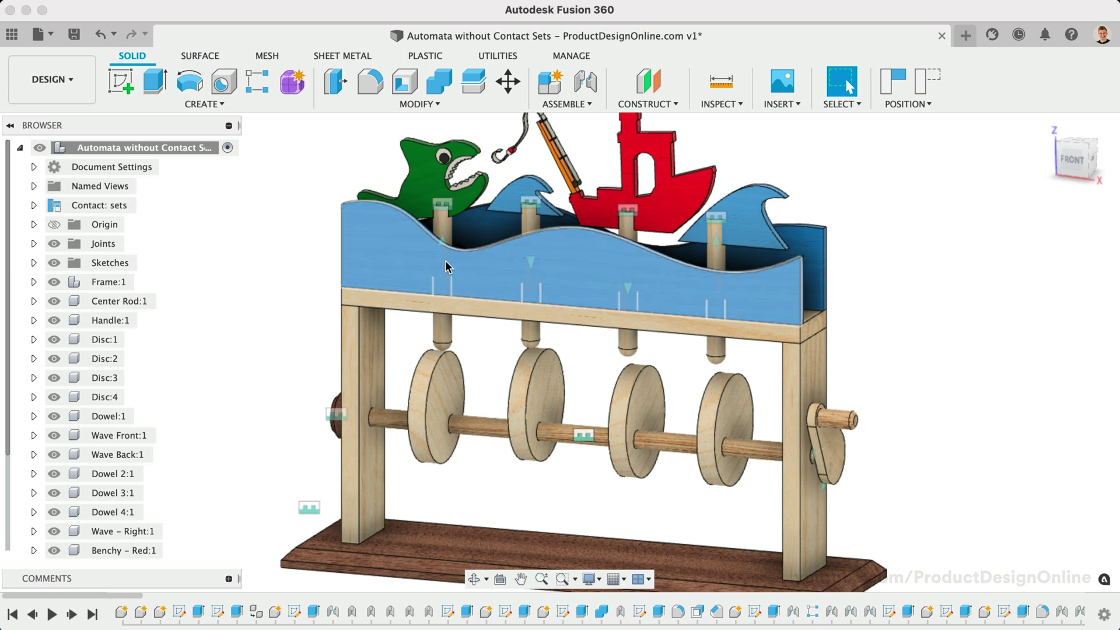
{"action": "right_click", "coordinate": [444, 240]}
{"action": "left_click", "coordinate": [467, 354]}
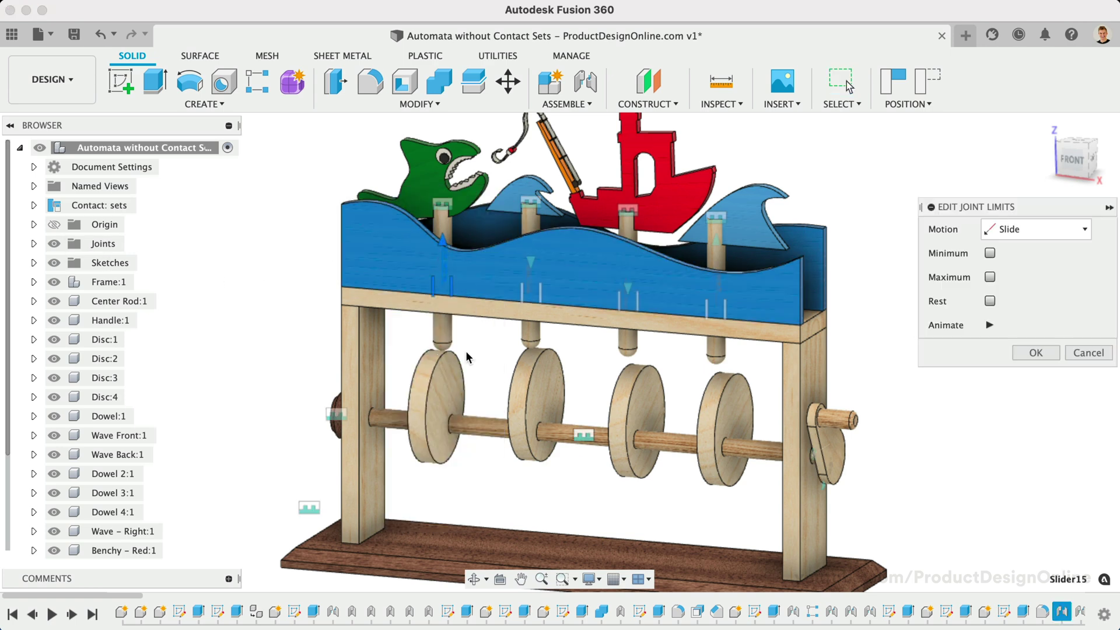
{"action": "left_click", "coordinate": [990, 302]}
{"action": "left_click", "coordinate": [1036, 376]}
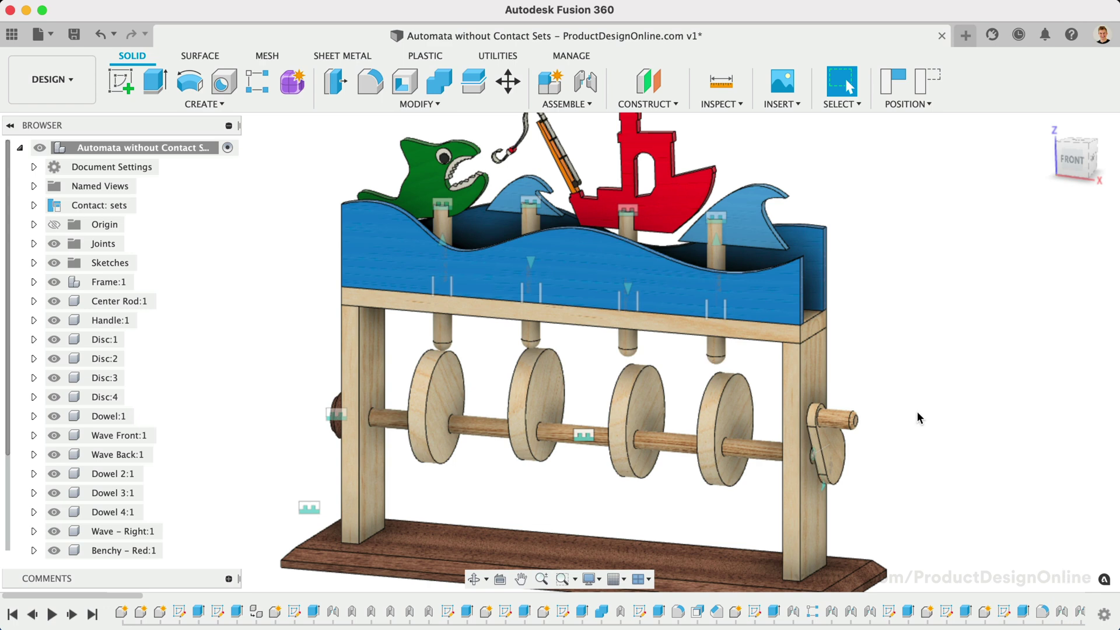
{"action": "left_click_drag", "start_coordinate": [833, 424], "coordinate": [943, 396]}
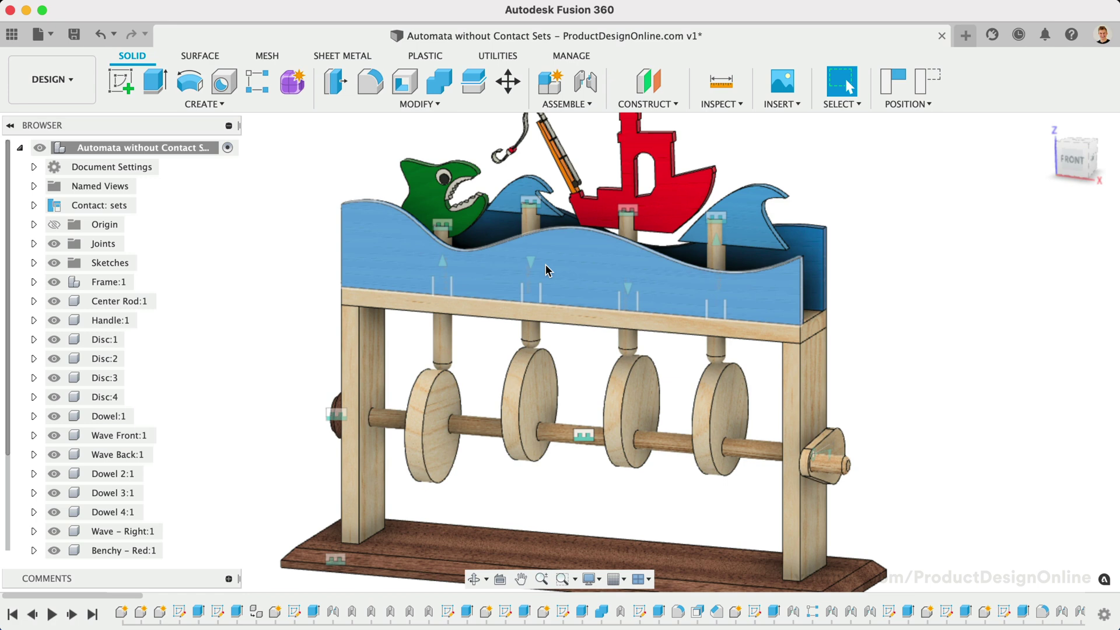
Run Animate Model from the handle's revolute joint to play the whole mechanism
{"action": "left_click", "coordinate": [529, 268]}
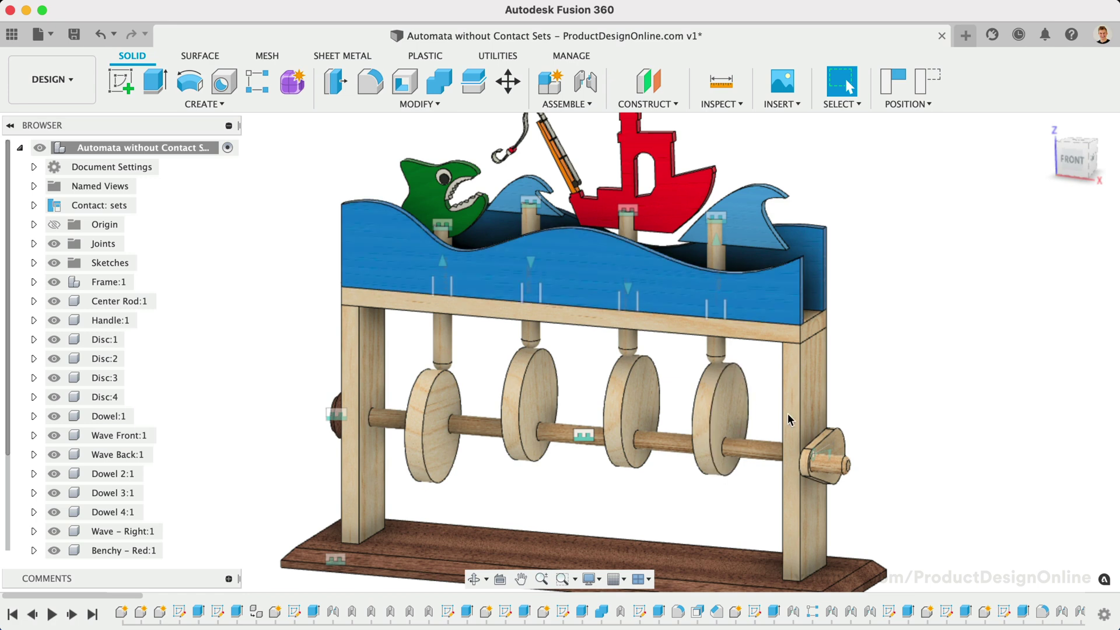
{"action": "right_click", "coordinate": [829, 451]}
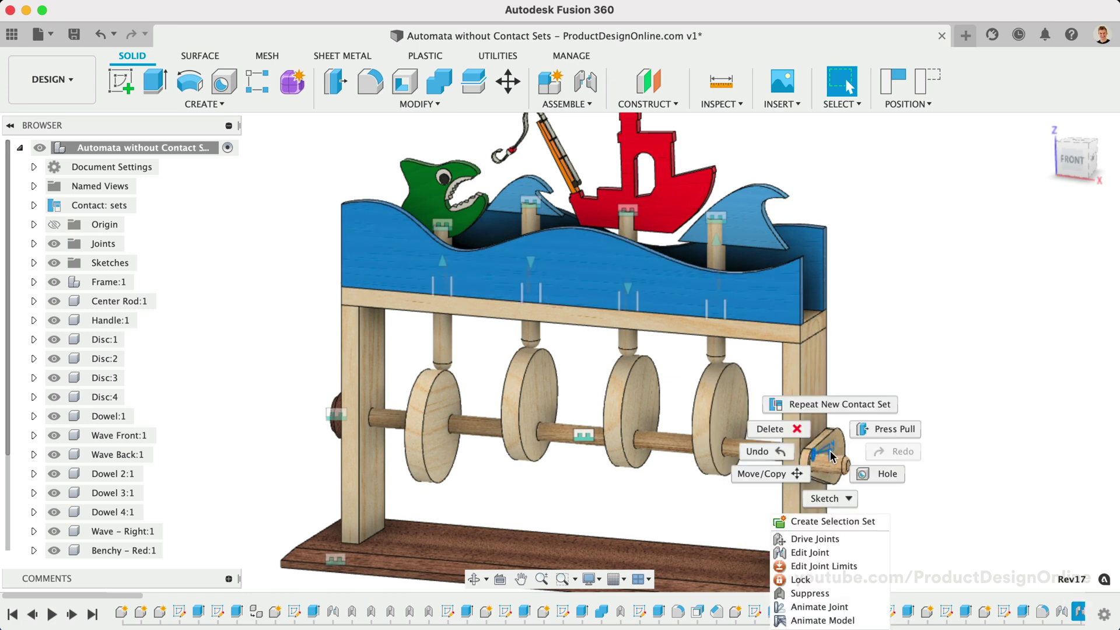
{"action": "left_click", "coordinate": [829, 622]}
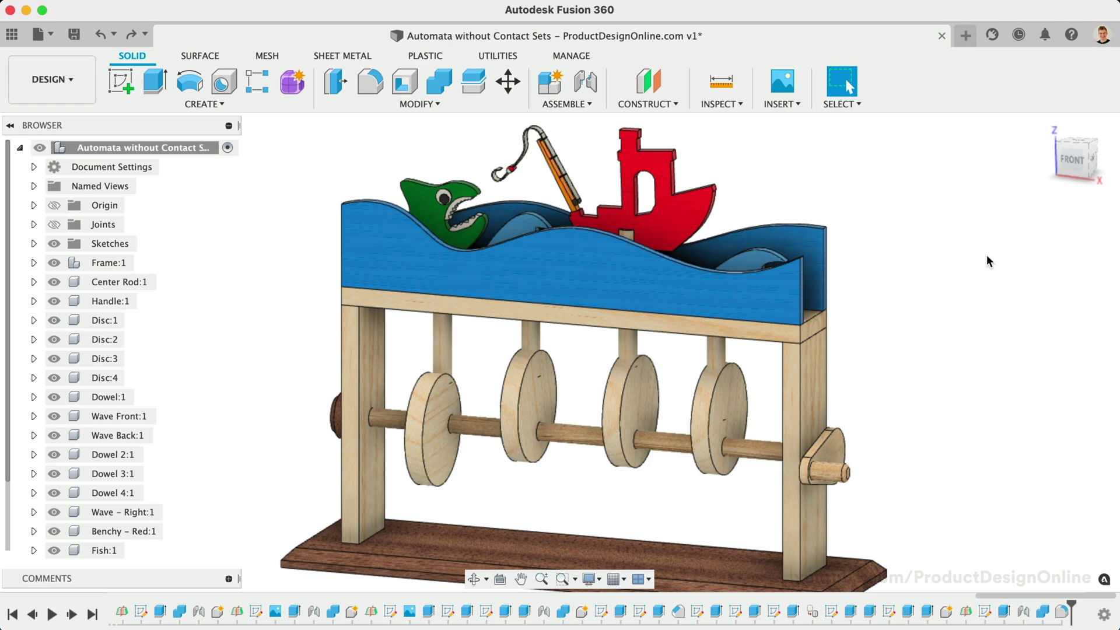
{"action": "left_click", "coordinate": [589, 105]}
{"action": "left_click", "coordinate": [424, 391]}
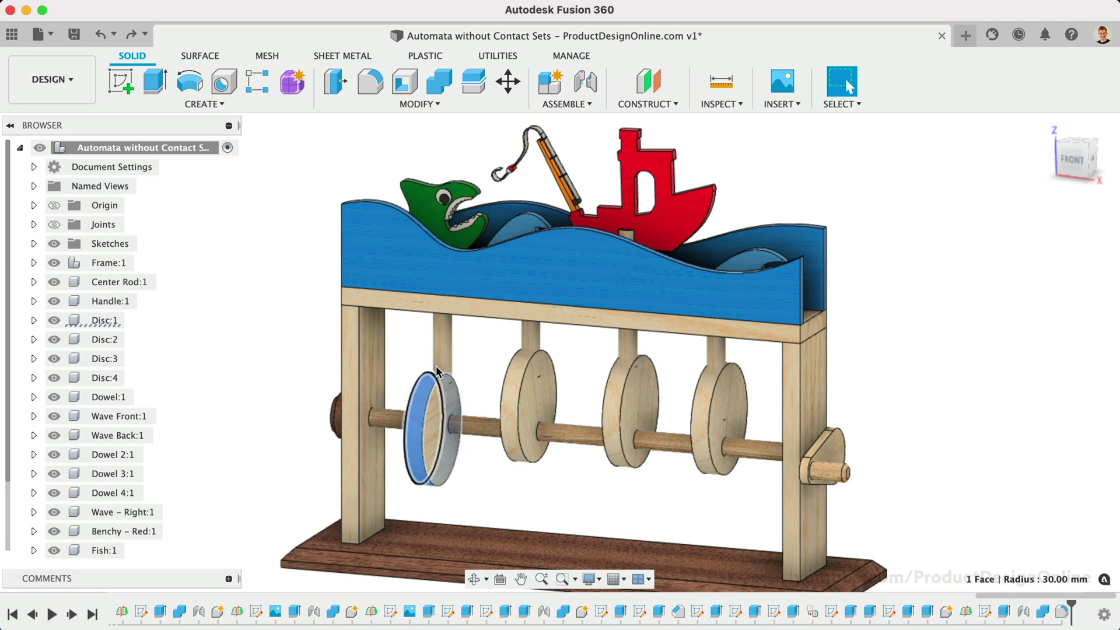
{"action": "left_click", "coordinate": [465, 382]}
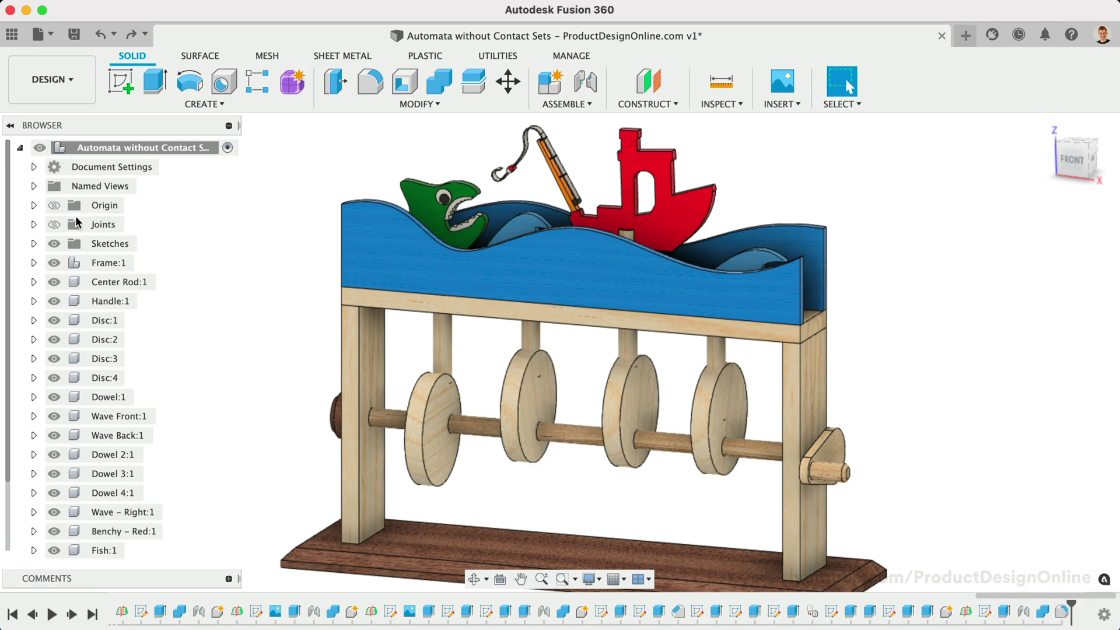
{"action": "left_click", "coordinate": [55, 225]}
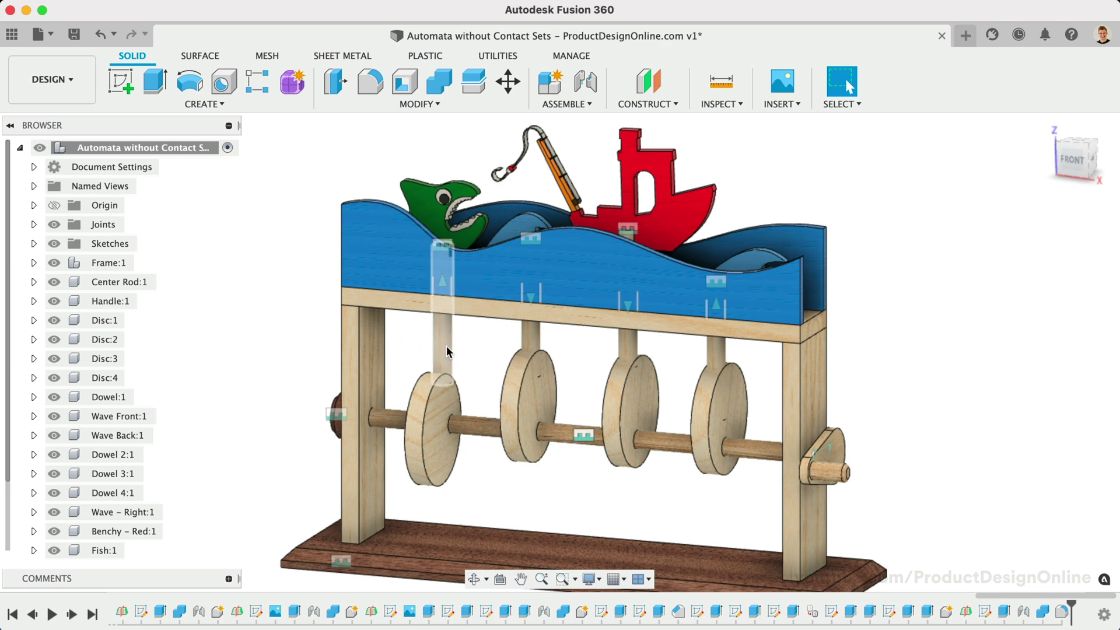
Play the dowel joint's slide animation and inspect the wave's joint
{"action": "right_click", "coordinate": [443, 280]}
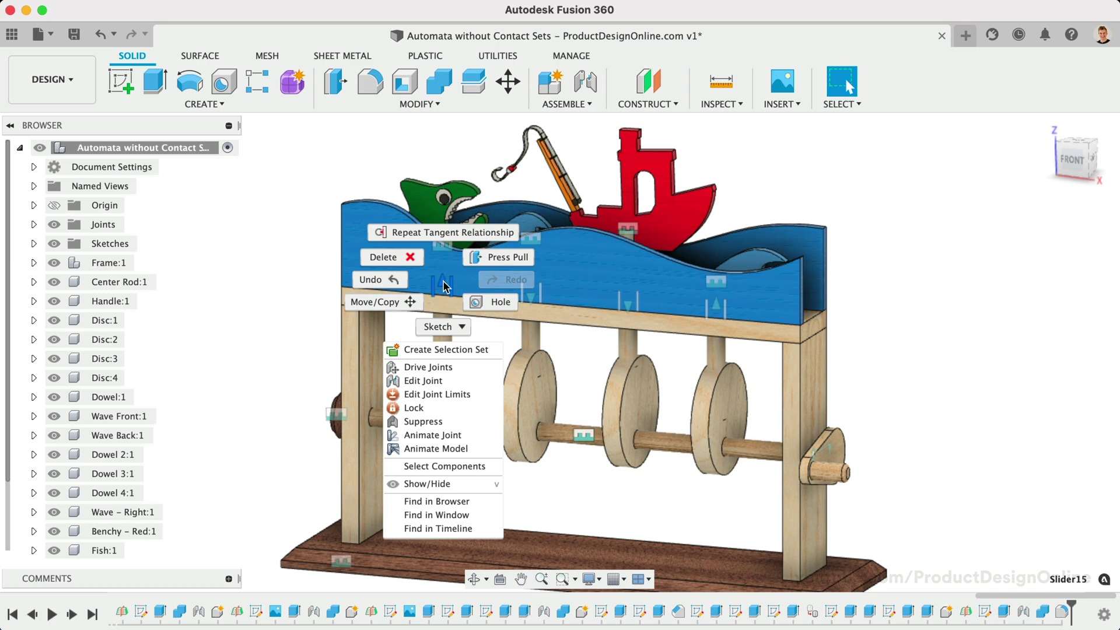
{"action": "left_click", "coordinate": [453, 440]}
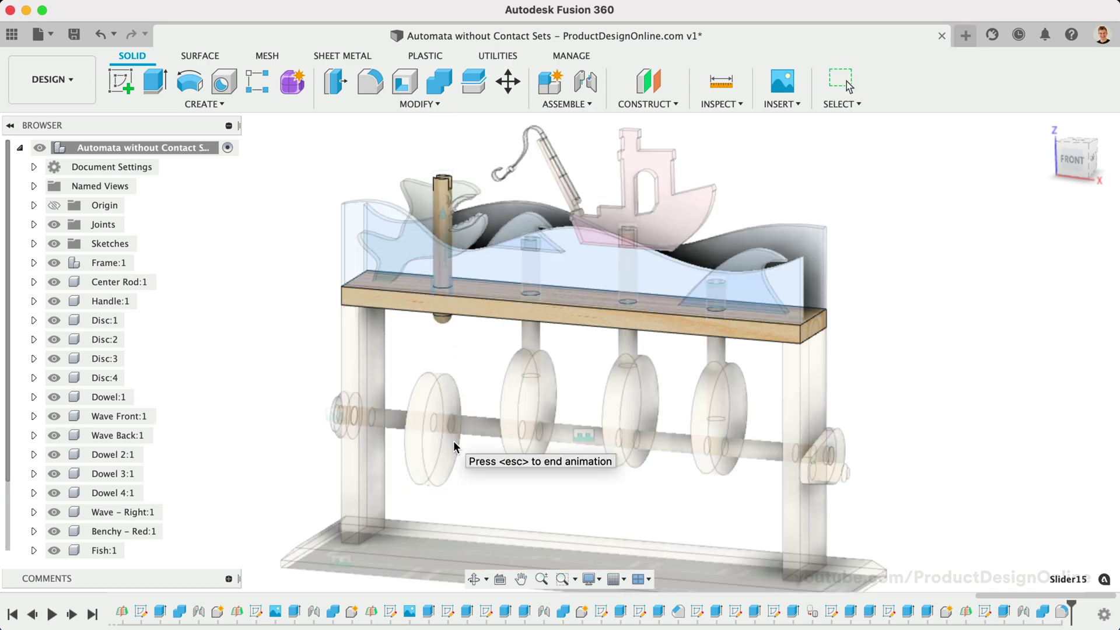
{"action": "key", "text": "Escape"}
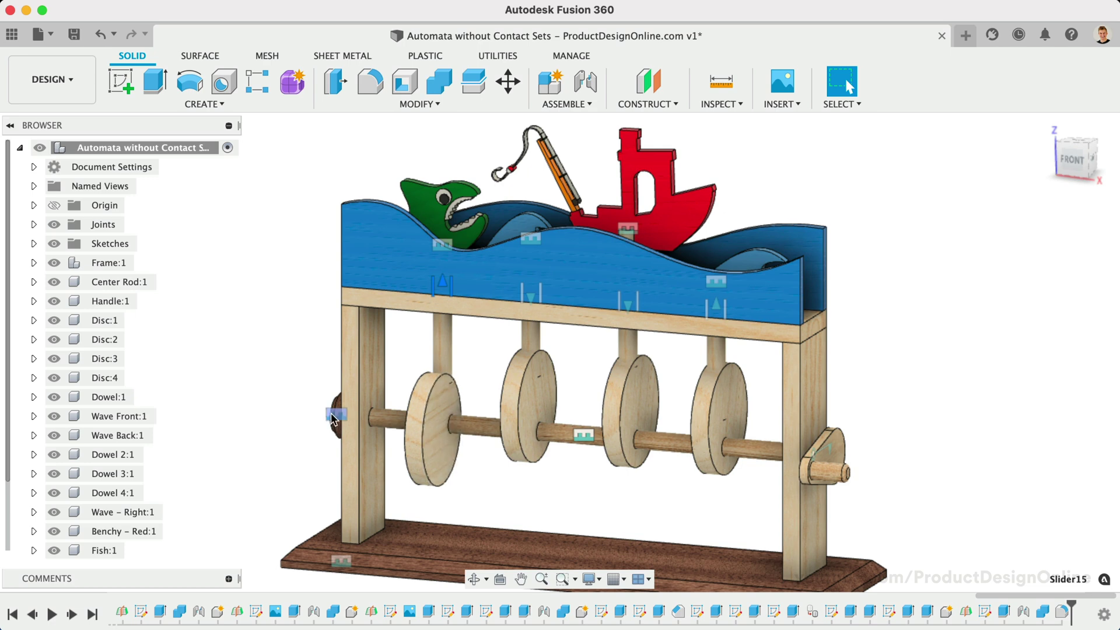
{"action": "left_click", "coordinate": [448, 245]}
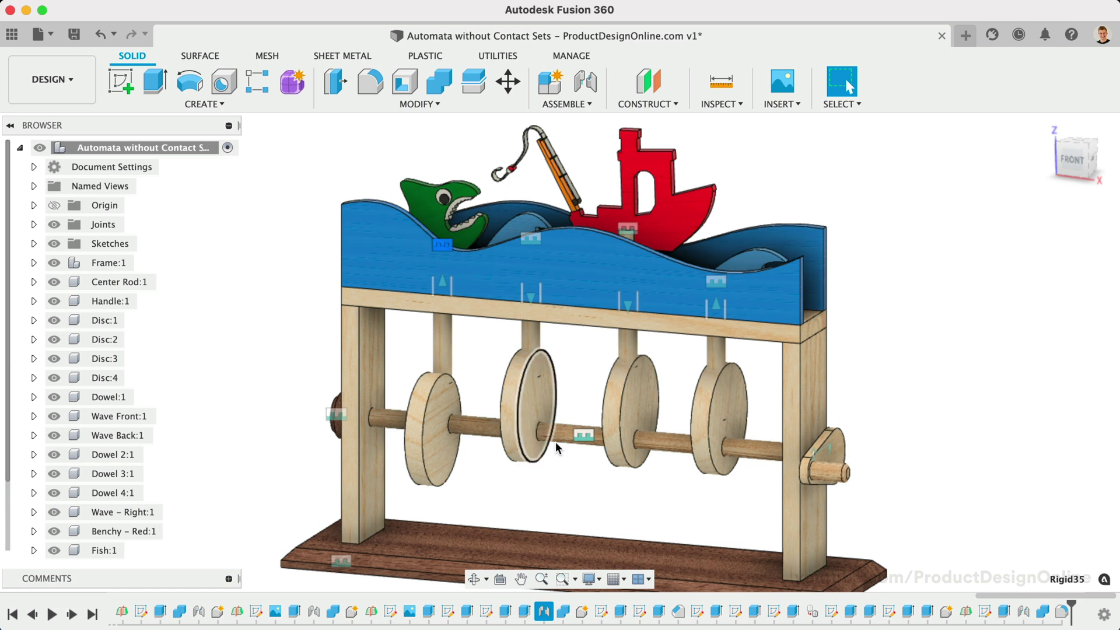
{"action": "left_click", "coordinate": [562, 475]}
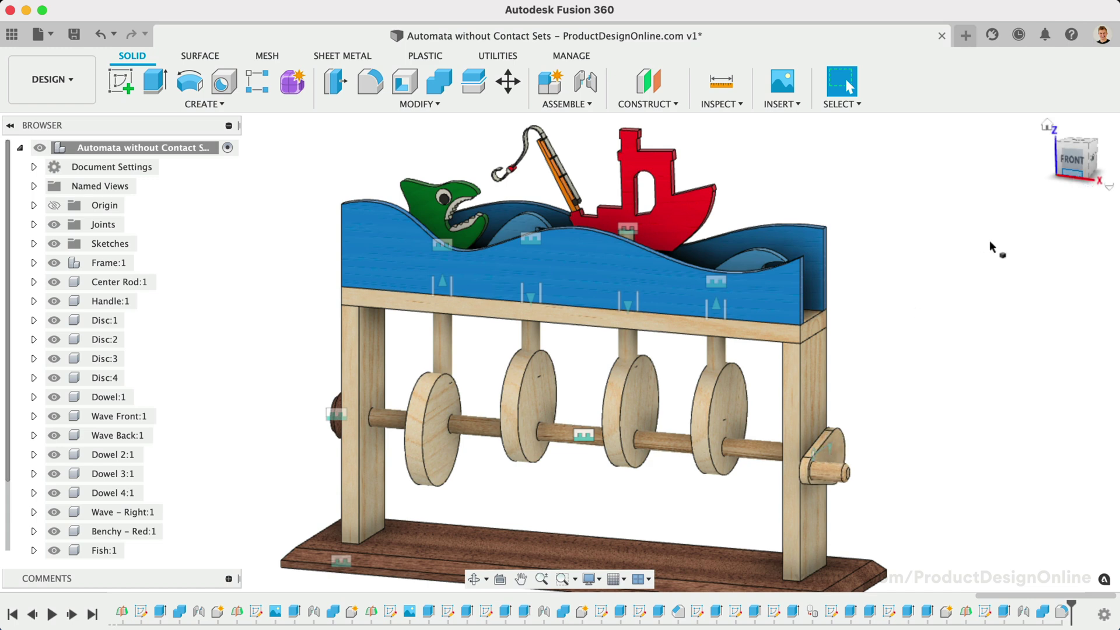
Turn the crank, revert all parts to their original positions, and start a tangent relationship
{"action": "left_click_drag", "start_coordinate": [831, 468], "coordinate": [1028, 422]}
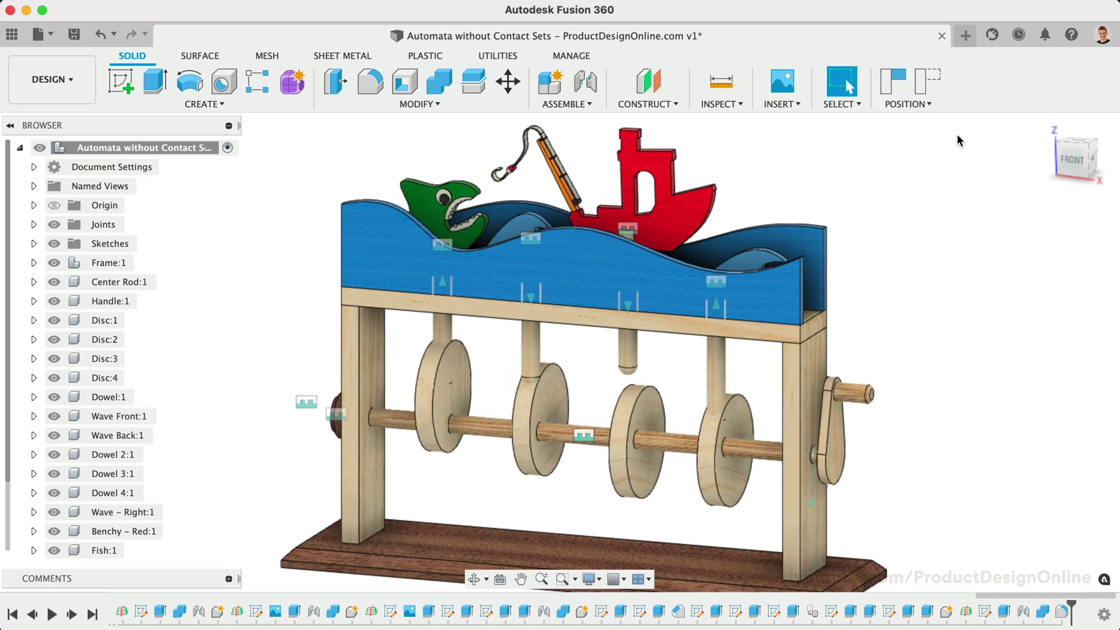
{"action": "left_click", "coordinate": [923, 84]}
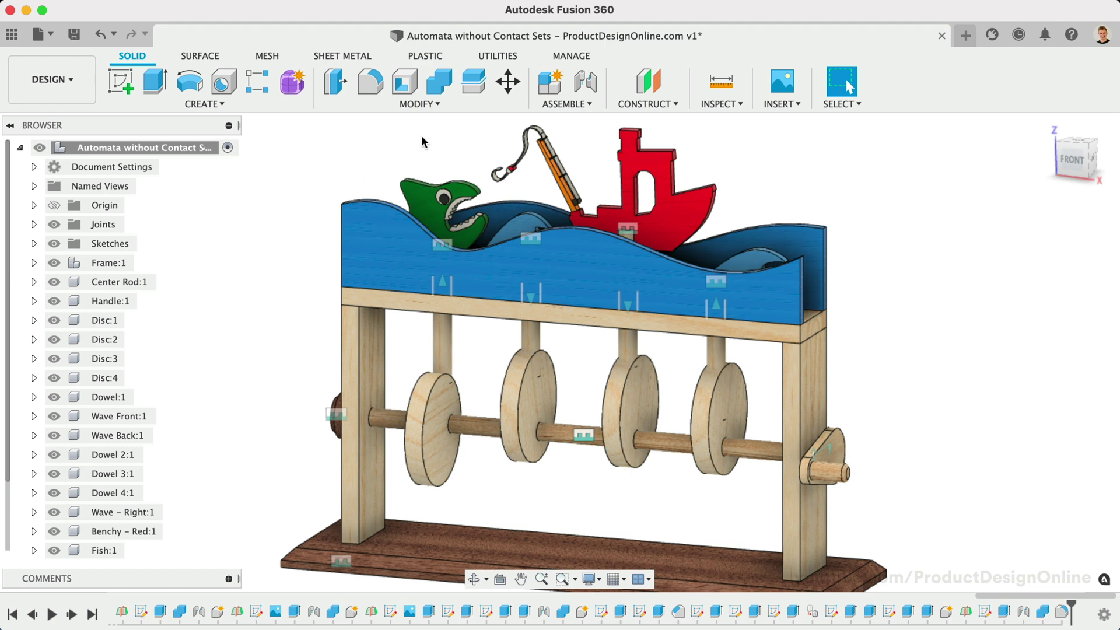
{"action": "left_click", "coordinate": [566, 104]}
{"action": "left_click", "coordinate": [575, 207]}
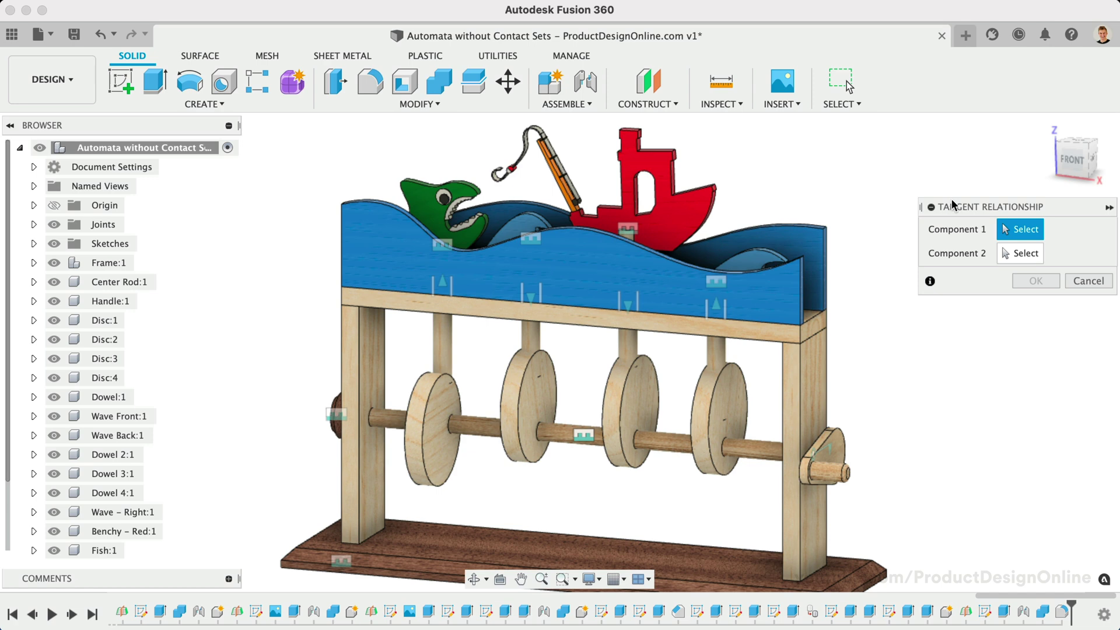
Make the first and second dowels tangent to the rims of Disc:1 and Disc:2
{"action": "left_click_drag", "start_coordinate": [952, 201], "coordinate": [922, 215]}
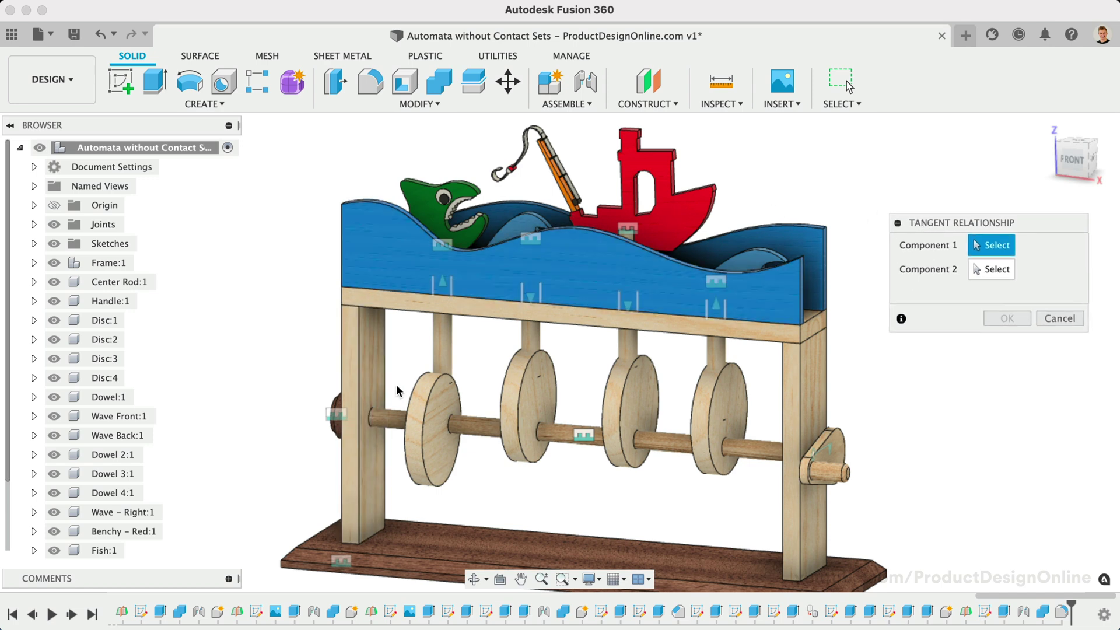
{"action": "left_click", "coordinate": [448, 392]}
{"action": "left_click", "coordinate": [450, 388]}
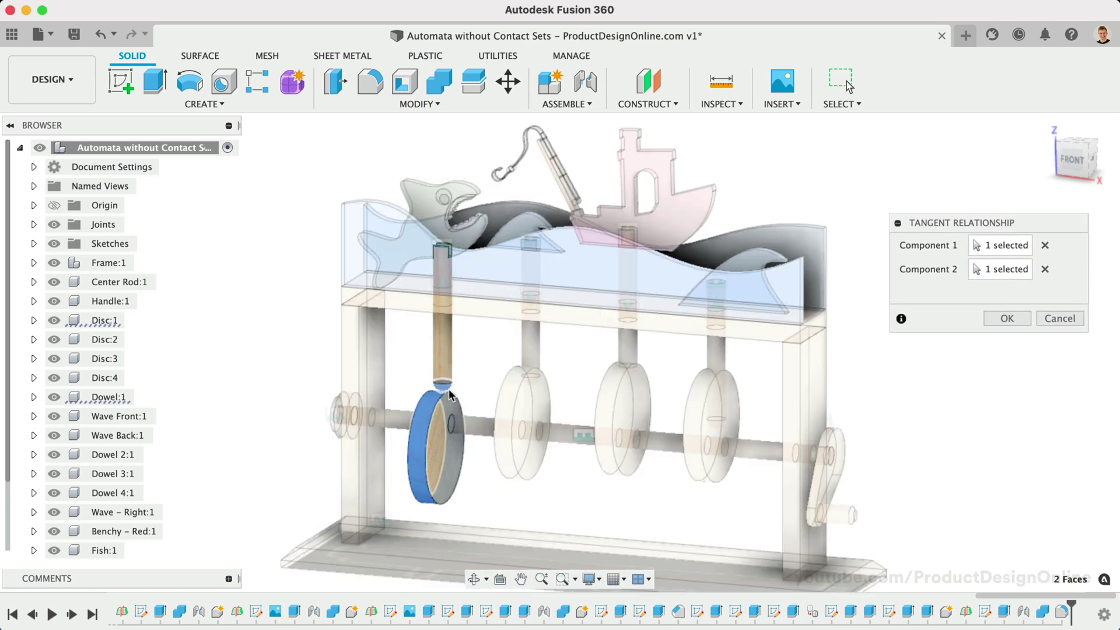
{"action": "right_click", "coordinate": [487, 372]}
{"action": "left_click", "coordinate": [496, 322]}
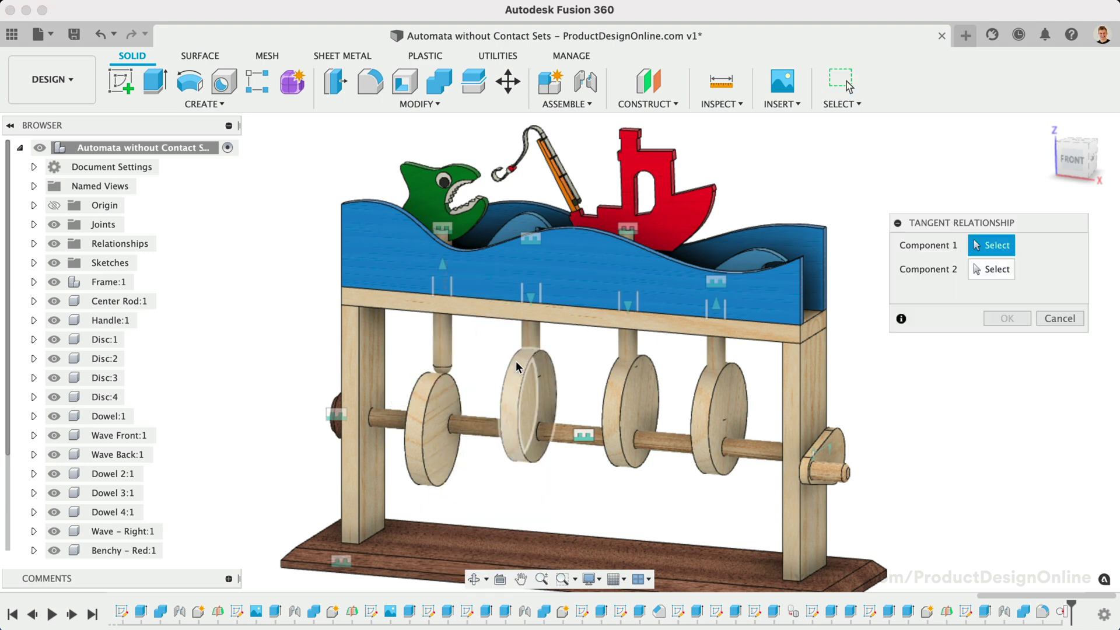
{"action": "left_click", "coordinate": [516, 366]}
{"action": "left_click", "coordinate": [536, 379]}
{"action": "key", "text": "Return"}
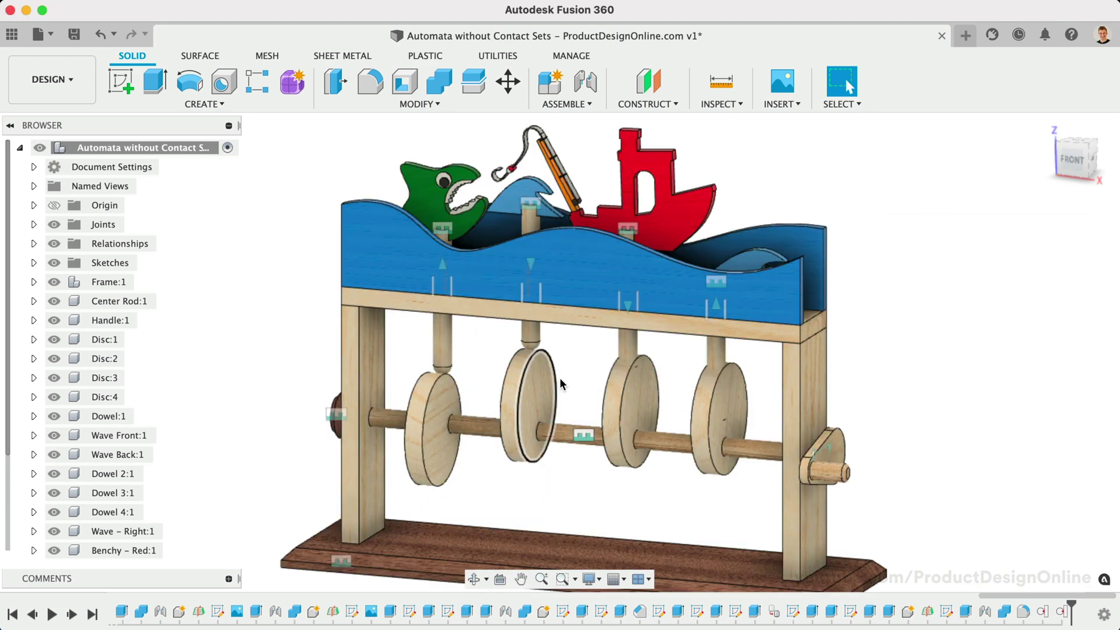
Make the third and fourth dowels tangent to the rims of Disc:3 and Disc:4
{"action": "right_click", "coordinate": [560, 380]}
{"action": "left_click", "coordinate": [565, 328]}
{"action": "left_click", "coordinate": [620, 380]}
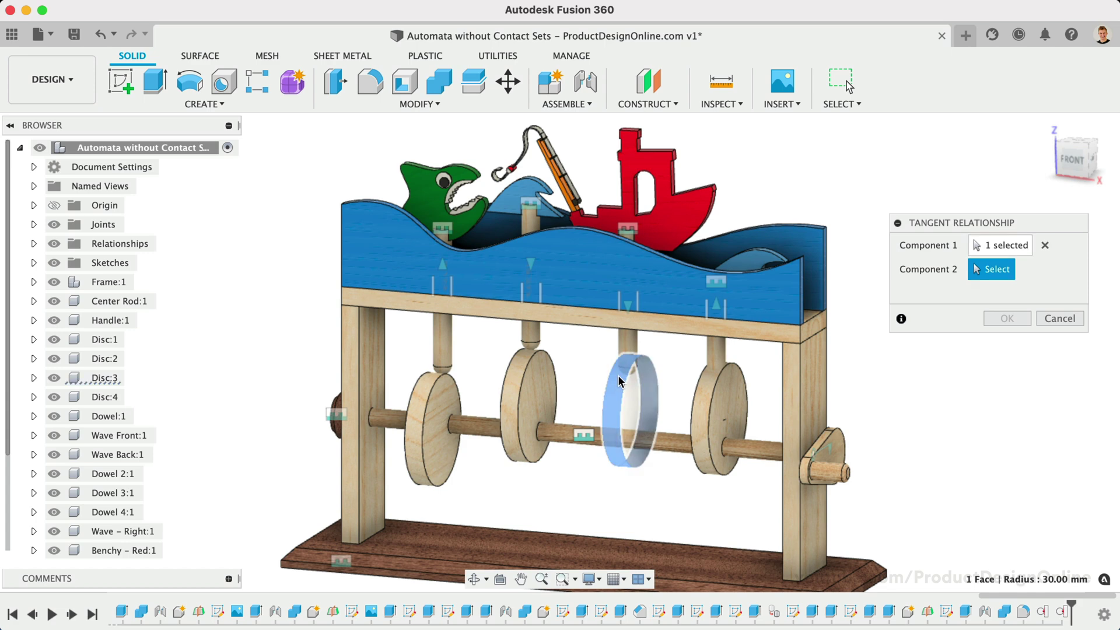
{"action": "left_click", "coordinate": [636, 372]}
{"action": "key", "text": "Return"}
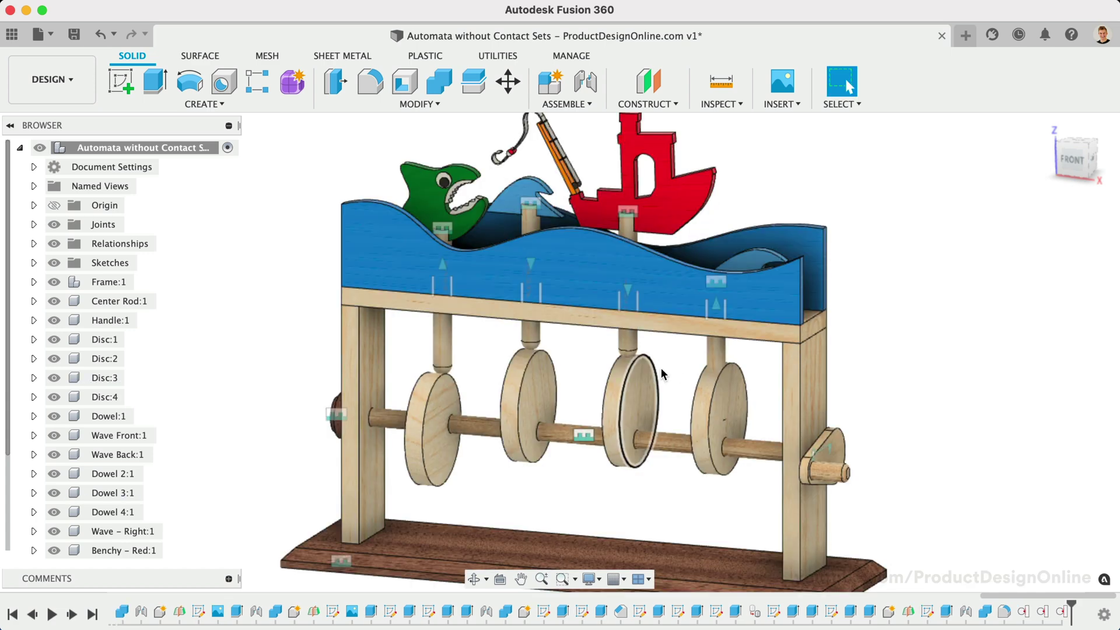
{"action": "right_click", "coordinate": [677, 373]}
{"action": "left_click", "coordinate": [674, 323]}
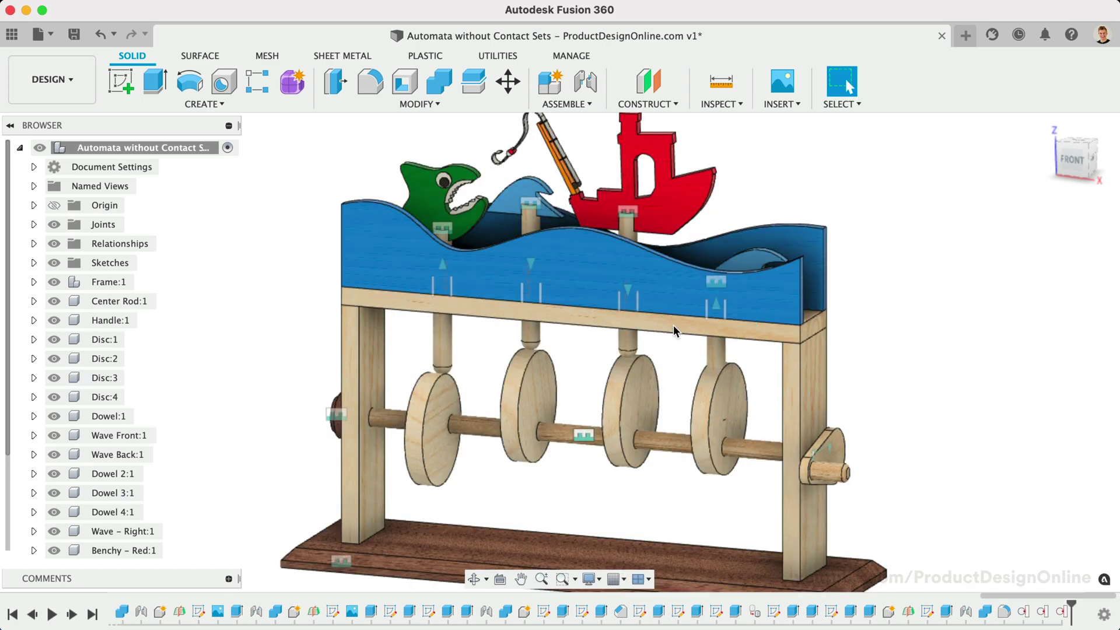
{"action": "left_click", "coordinate": [697, 390]}
{"action": "left_click", "coordinate": [717, 425]}
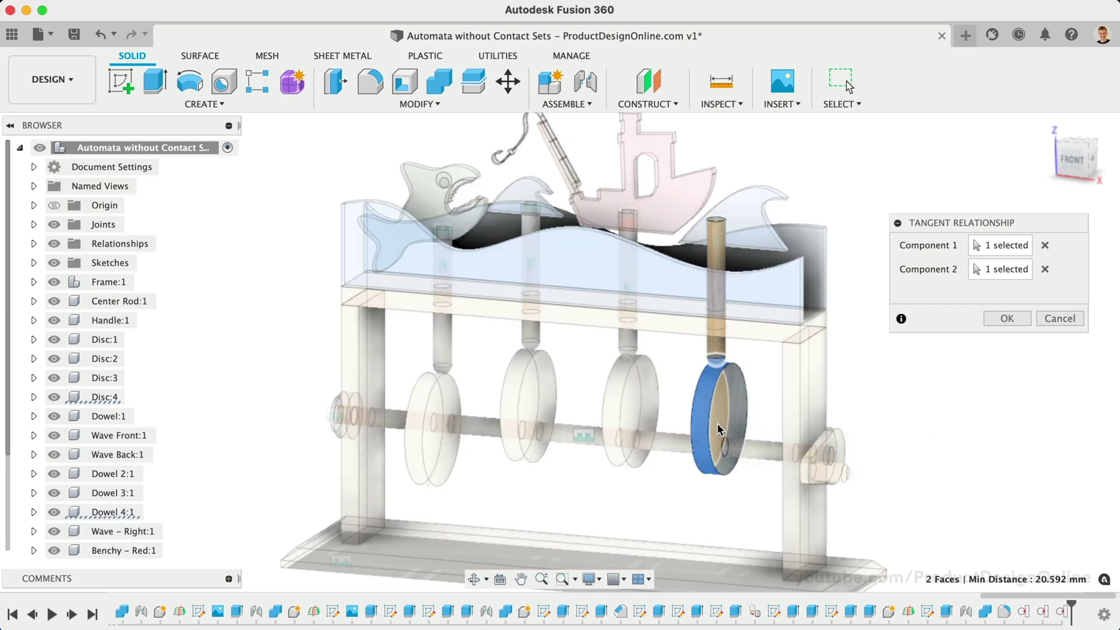
{"action": "key", "text": "Return"}
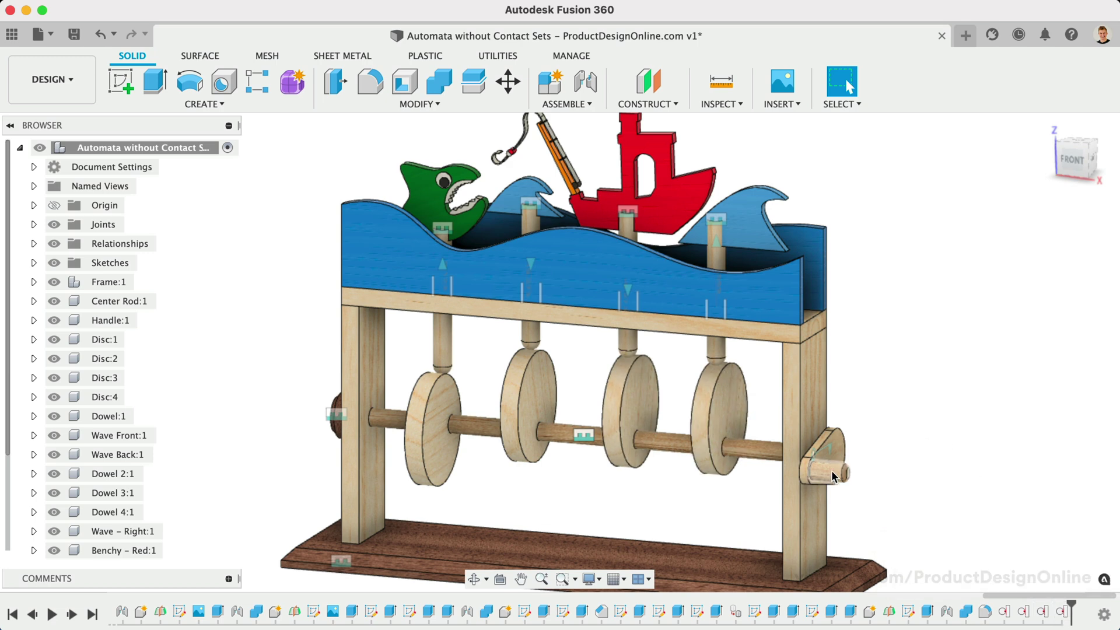
Turn the crank, animate the whole model from the crank joint, and view it from the front
{"action": "left_click_drag", "start_coordinate": [834, 477], "coordinate": [922, 467]}
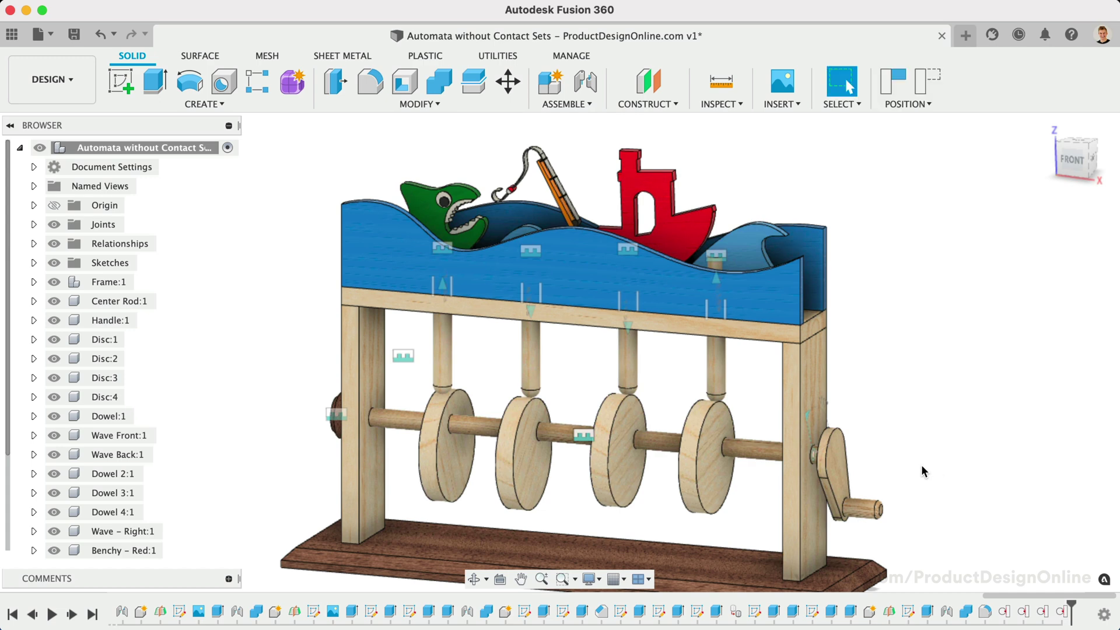
{"action": "right_click", "coordinate": [809, 420]}
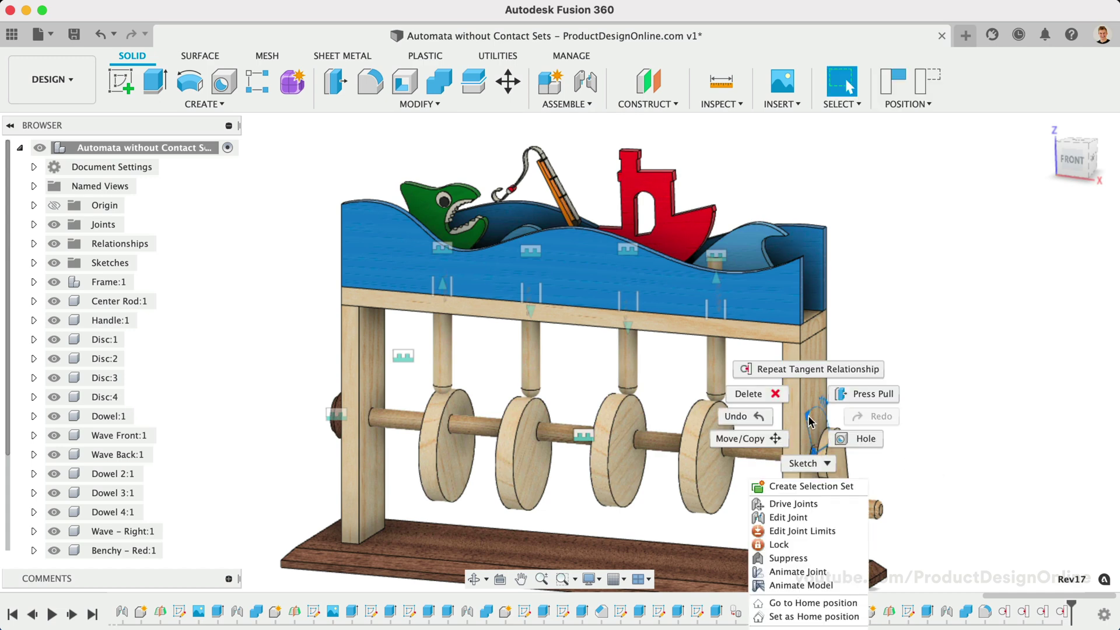
{"action": "left_click", "coordinate": [802, 586]}
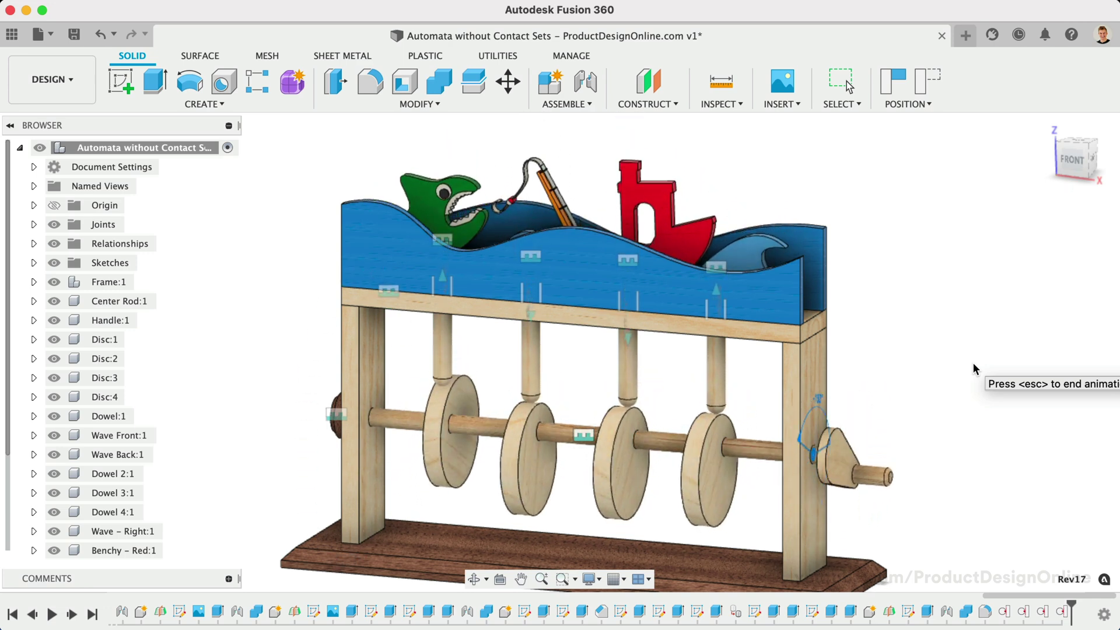
{"action": "left_click", "coordinate": [1072, 170]}
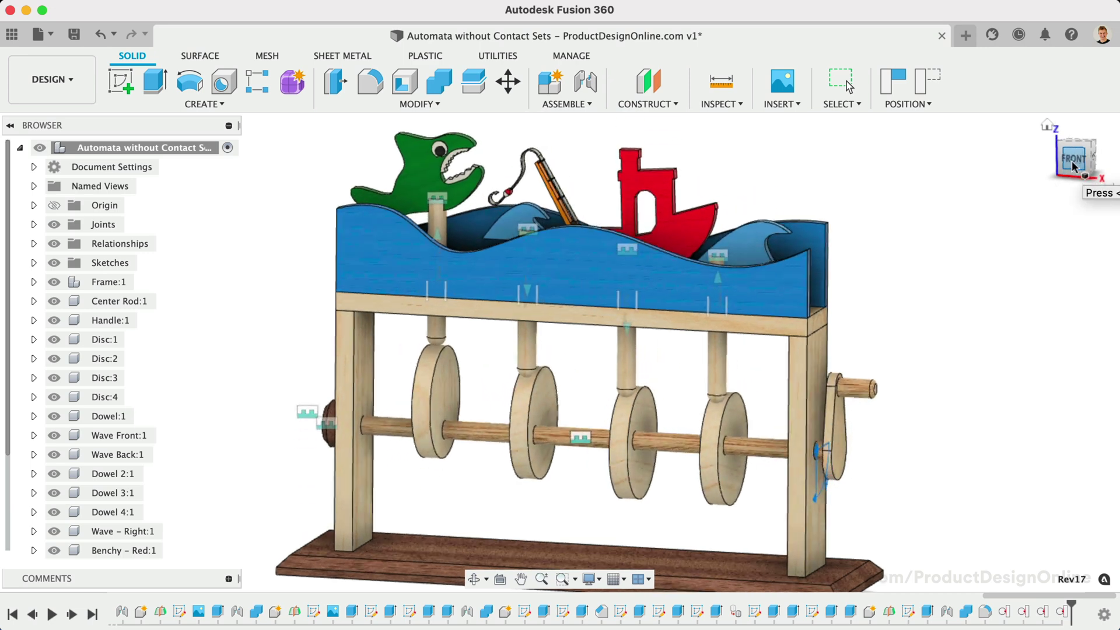